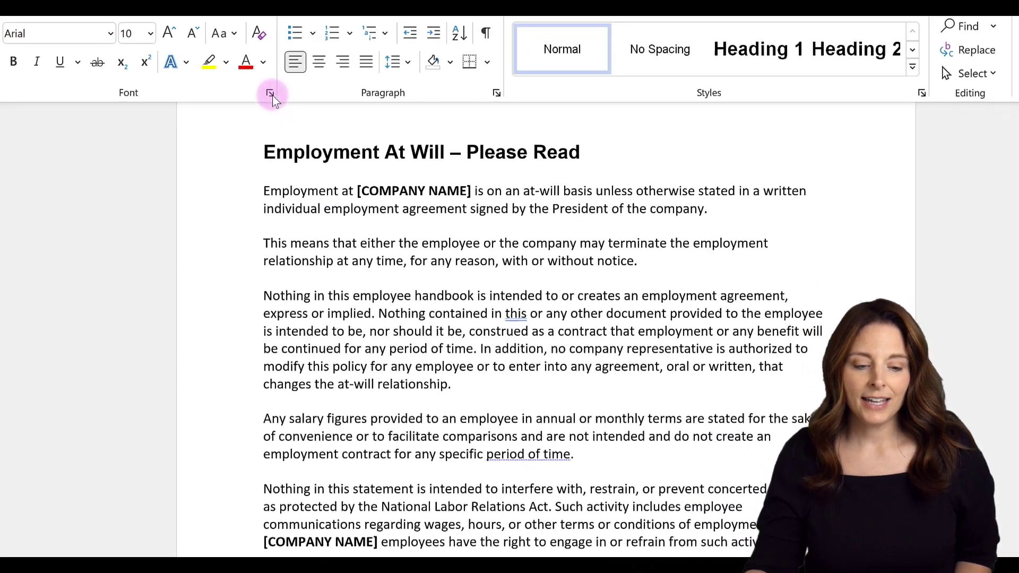
Step: In the Font dialog, set Times New Roman 11 pt as the default for all Normal-template documents
left_click(373, 153)
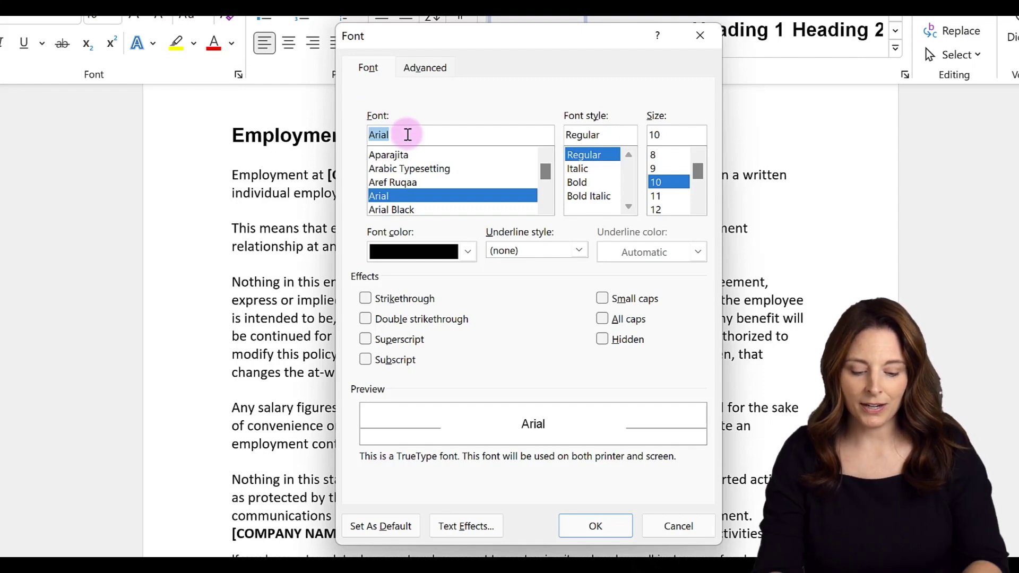
type("times")
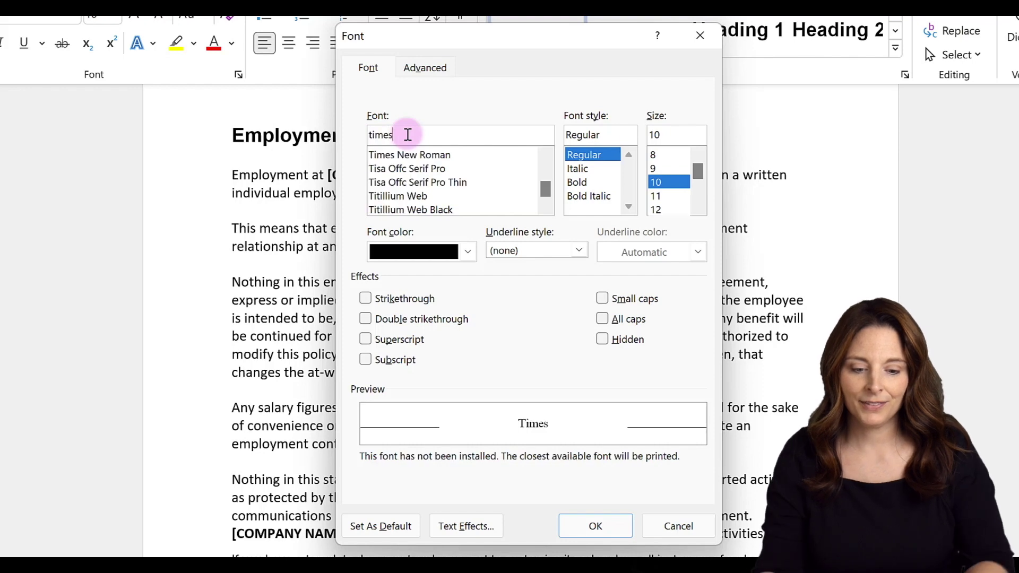
left_click(461, 155)
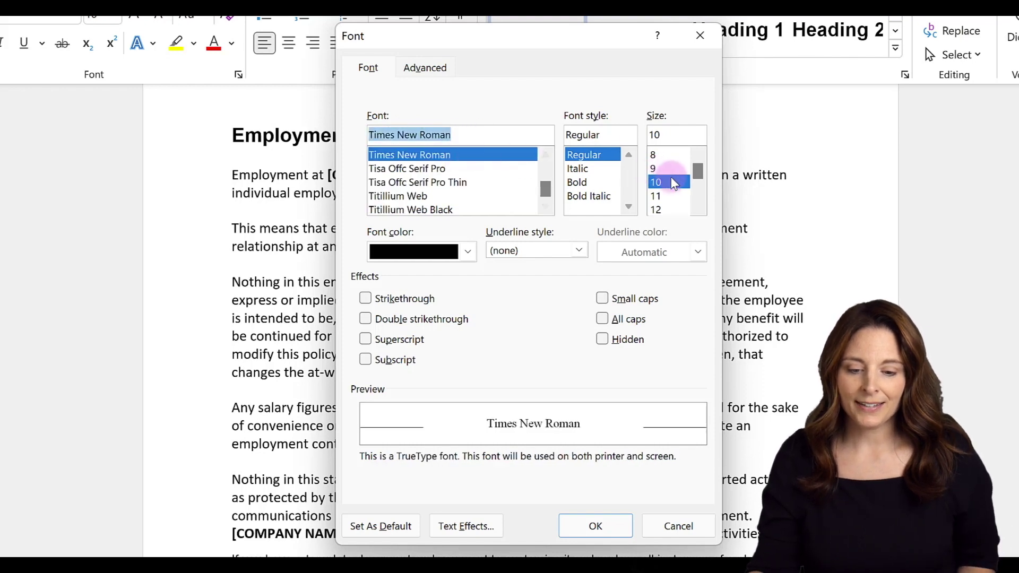
left_click(663, 197)
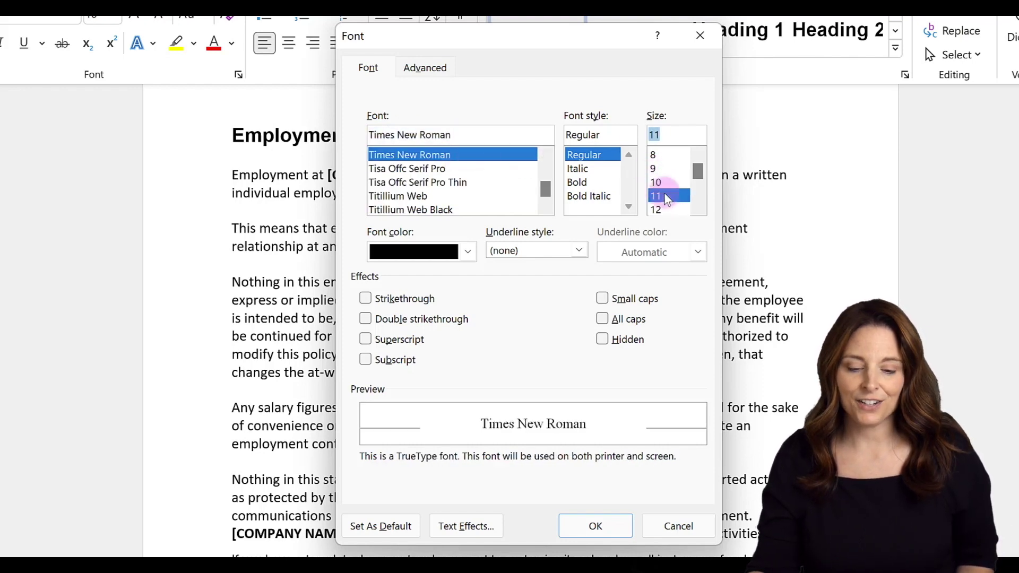
left_click(398, 527)
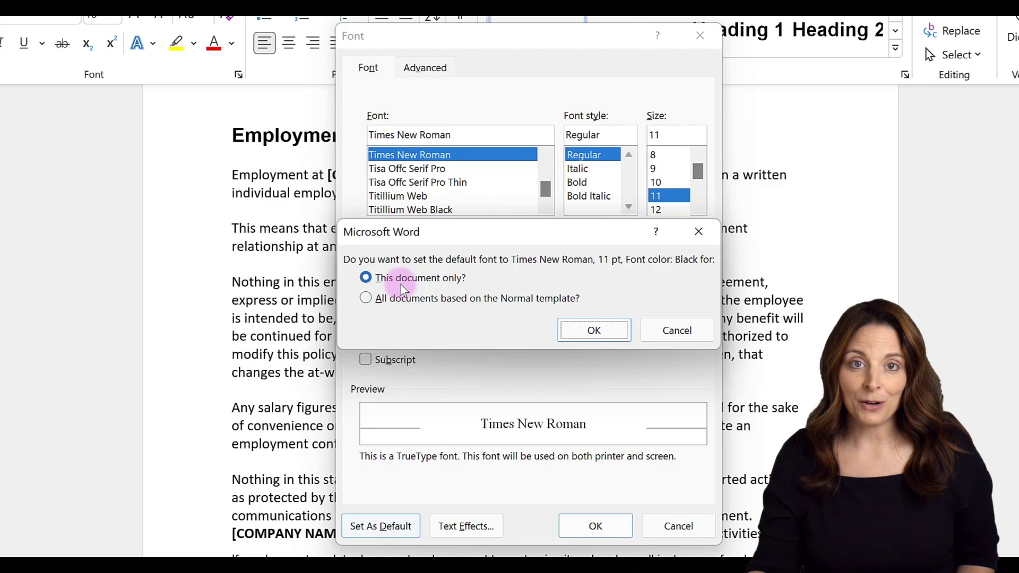
left_click(410, 303)
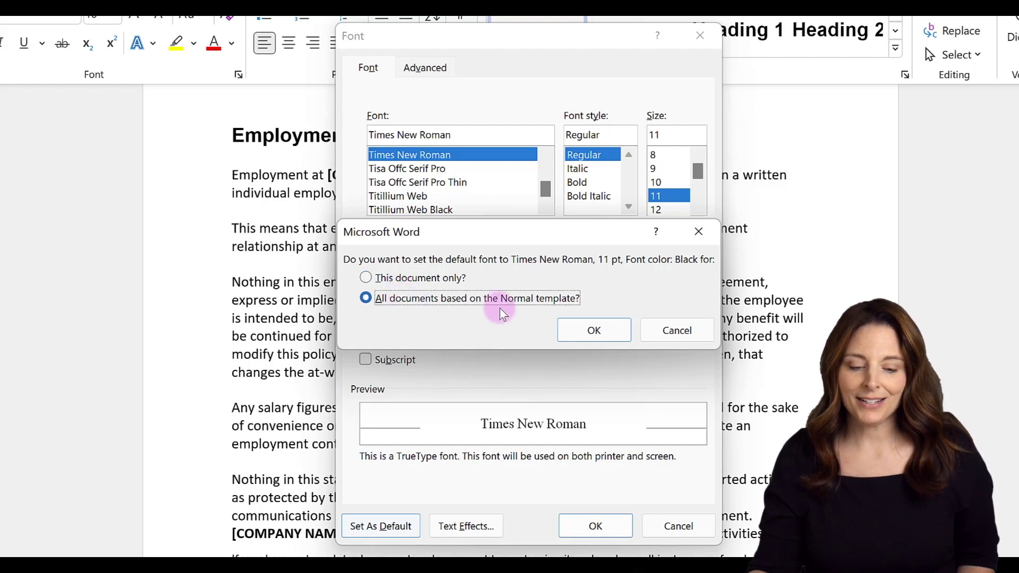
left_click(586, 336)
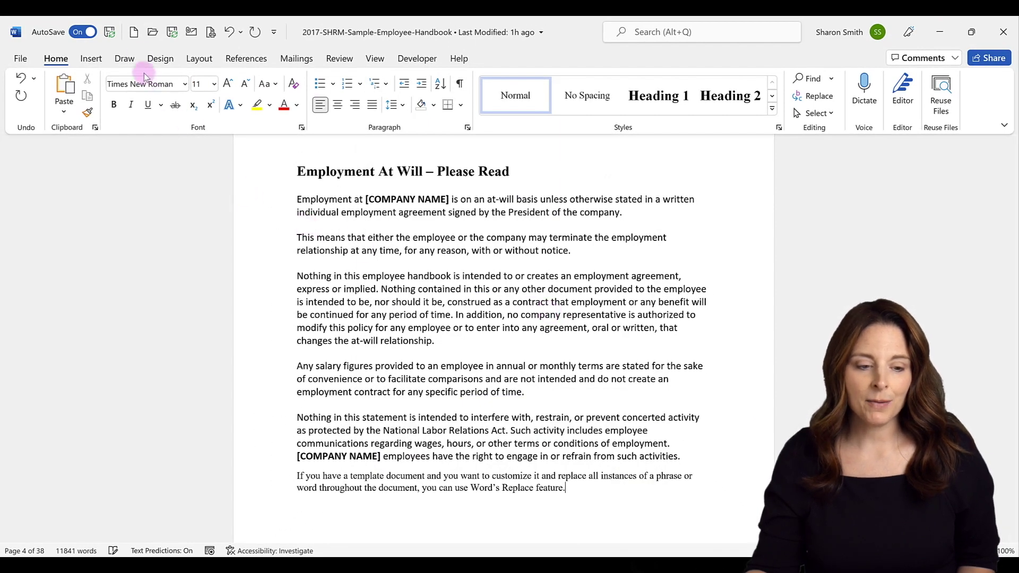
Step: In a new blank document, make Calibri the default font for all Normal-template documents
left_click(135, 32)
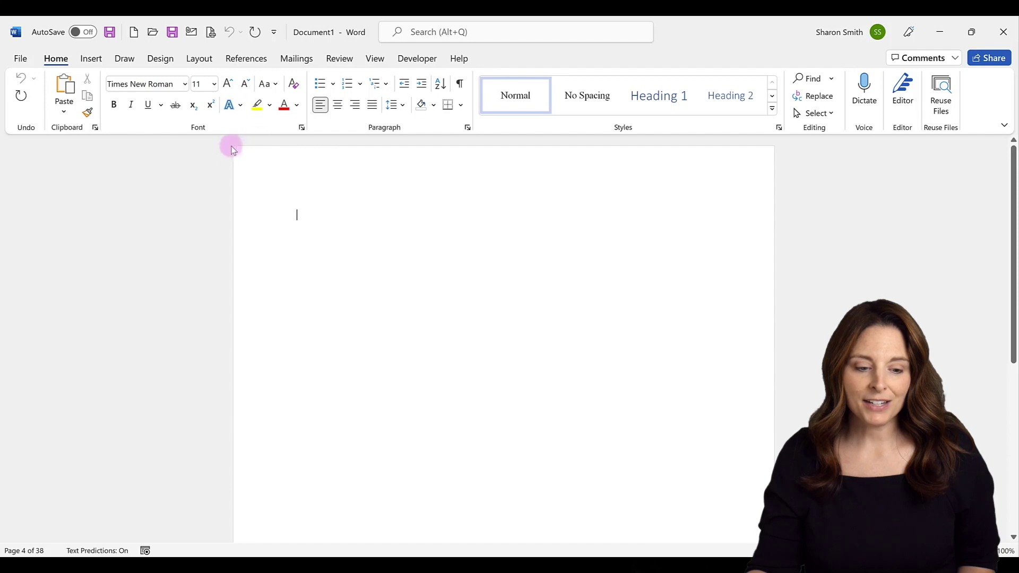
left_click(301, 129)
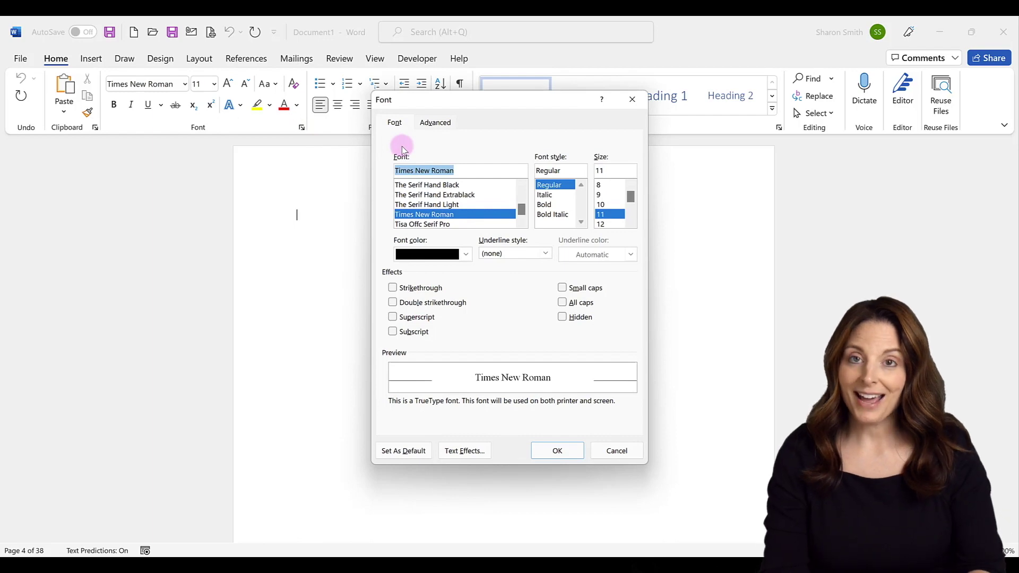
type("Calibri")
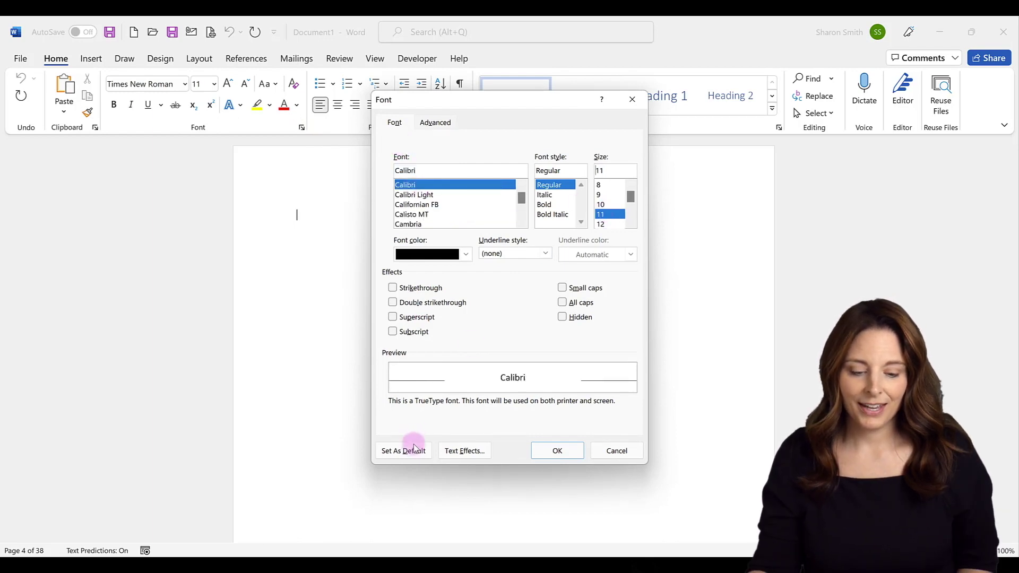
left_click(414, 450)
left_click(434, 292)
left_click(538, 311)
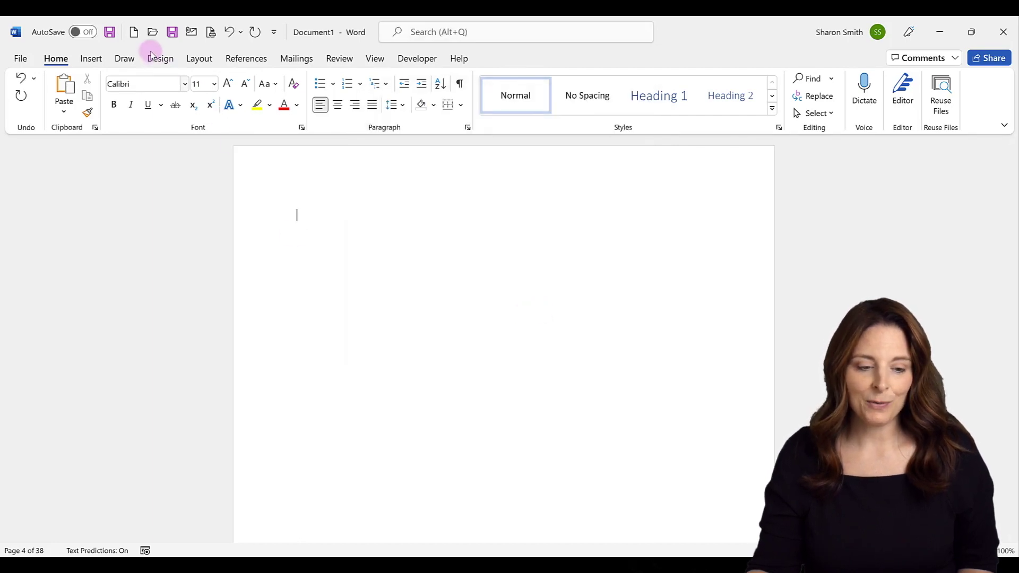
left_click(134, 32)
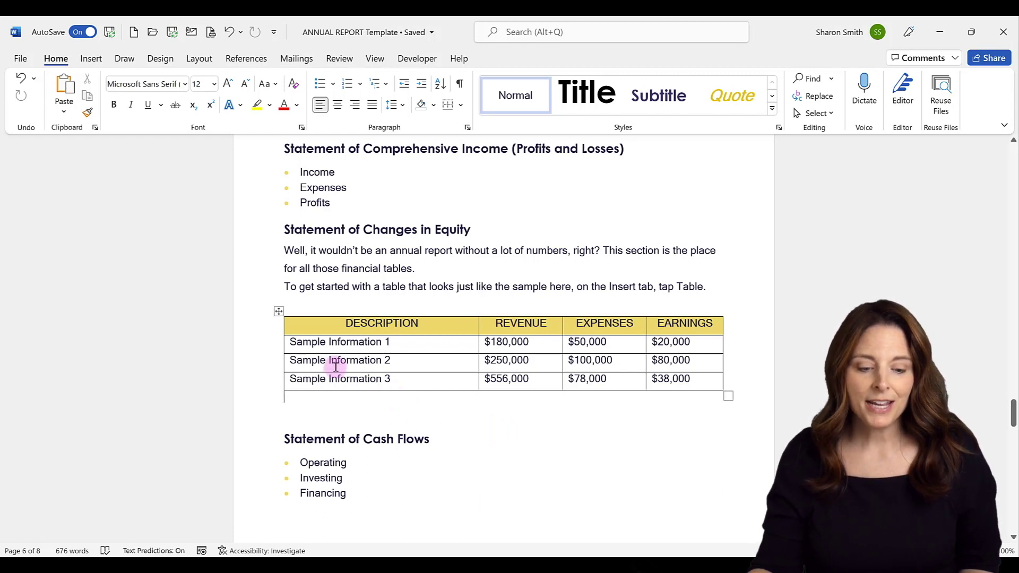
Step: Insert a new empty row below Sample Information 3 in the financial table
left_click(304, 319)
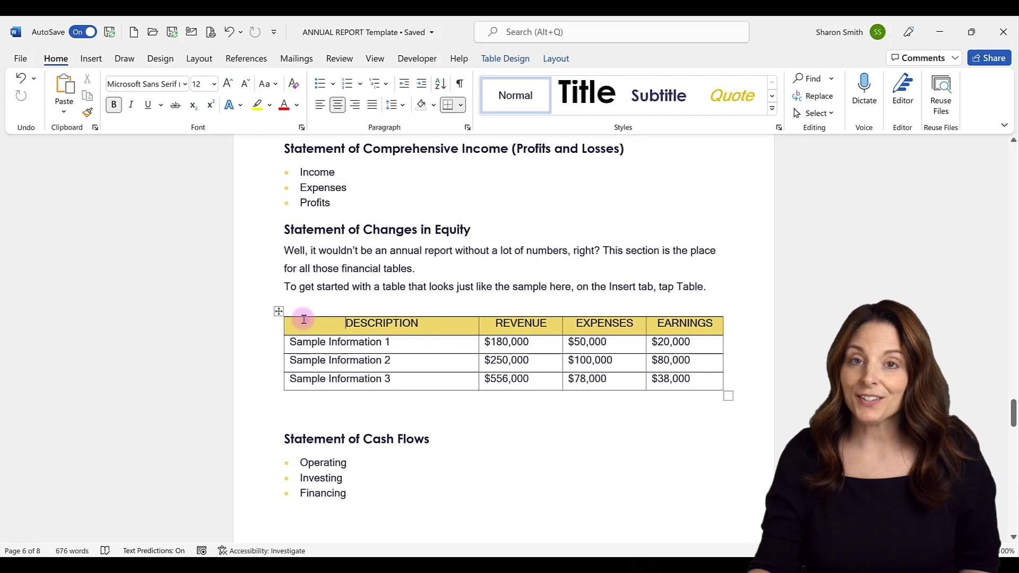
left_click(561, 60)
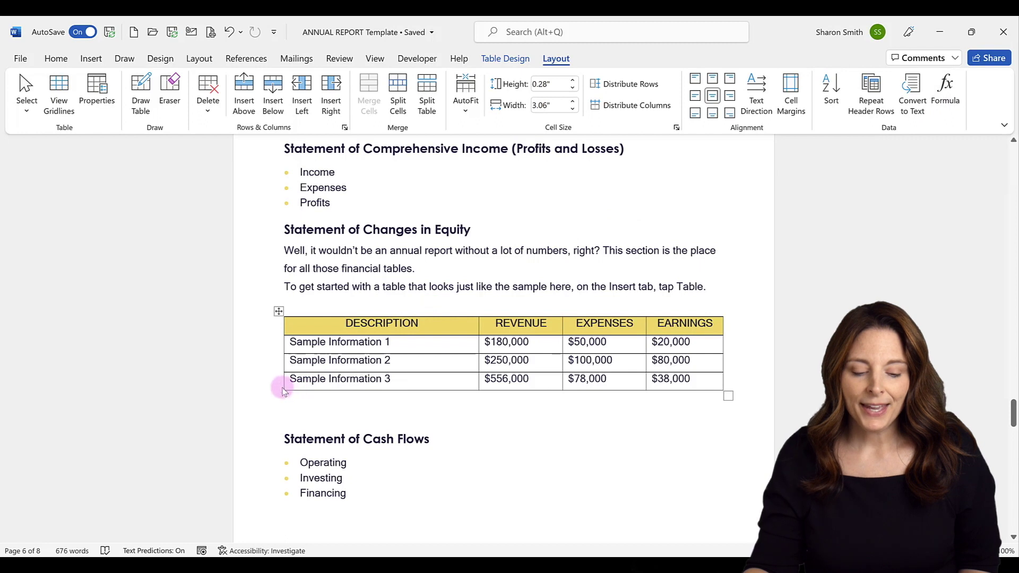
mouse_move(278, 392)
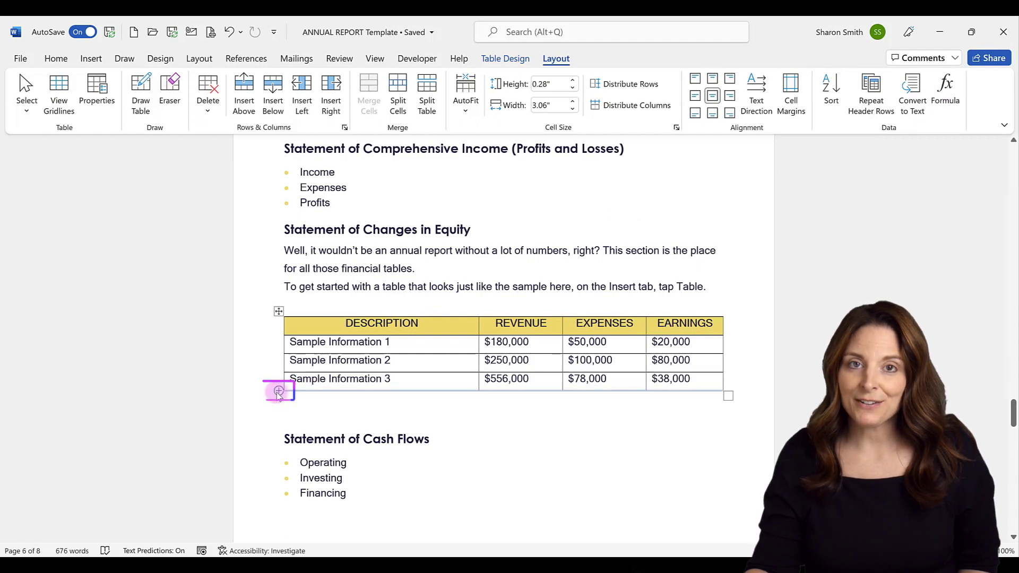
left_click(278, 392)
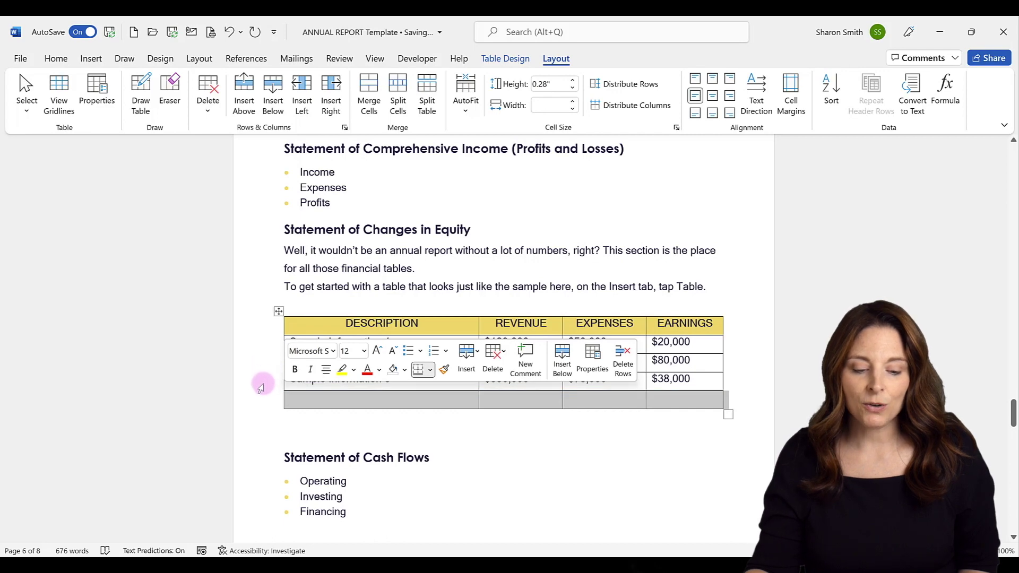
left_click(260, 382)
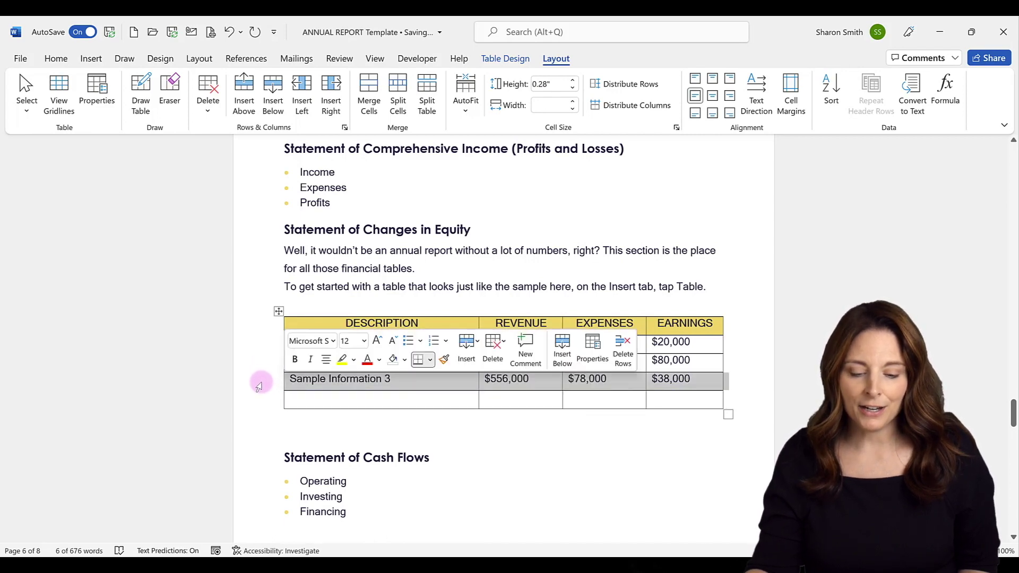
left_click(467, 348)
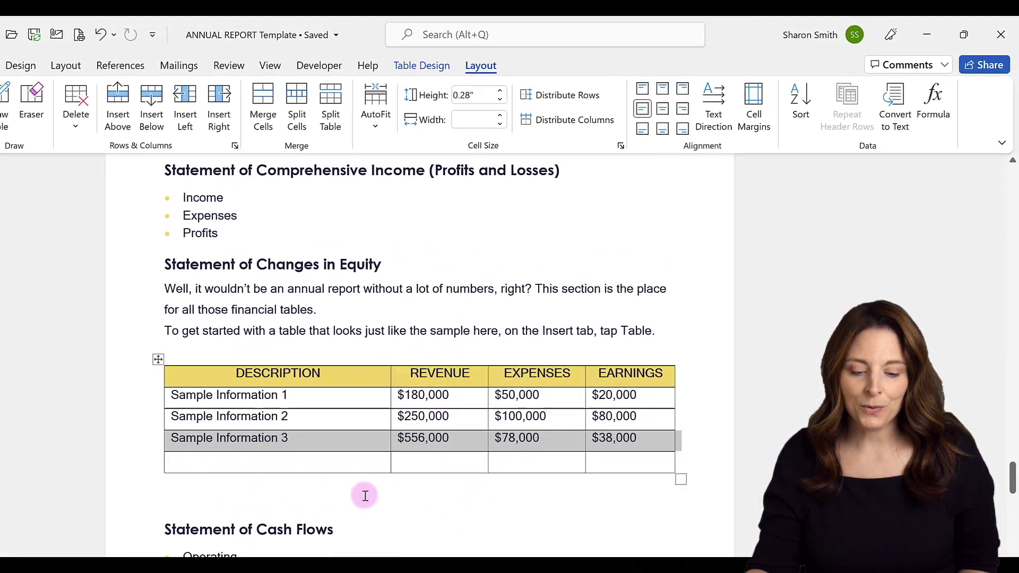
Step: Label the new row 'Calculations' and start a formula in its Revenue cell
left_click(285, 464)
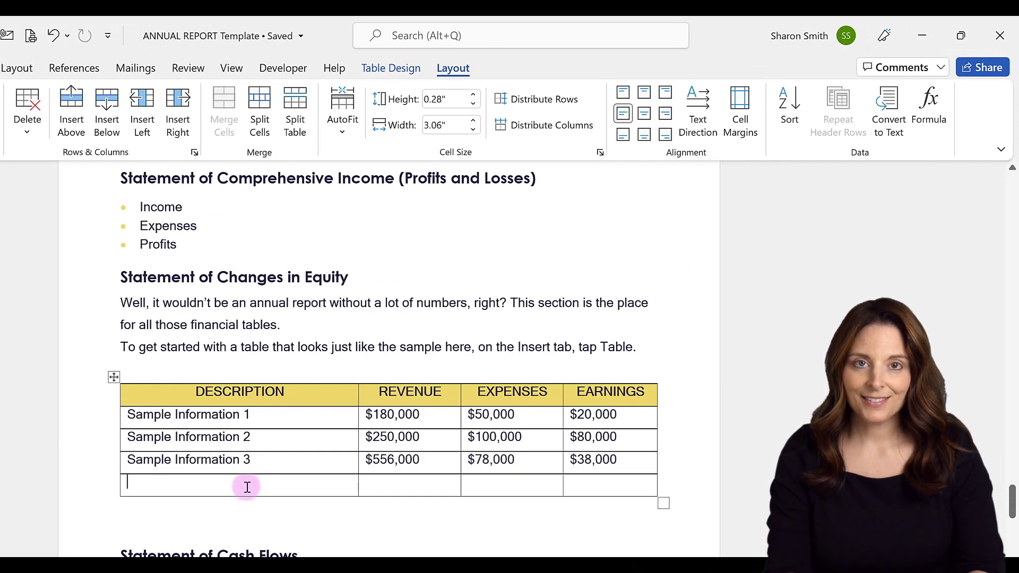
type("Calculations")
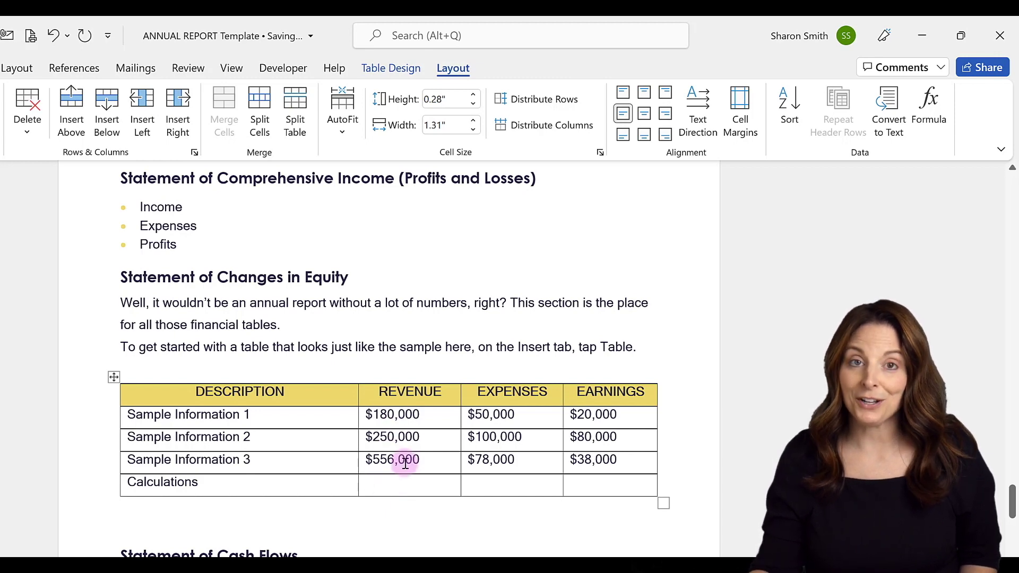
left_click(931, 130)
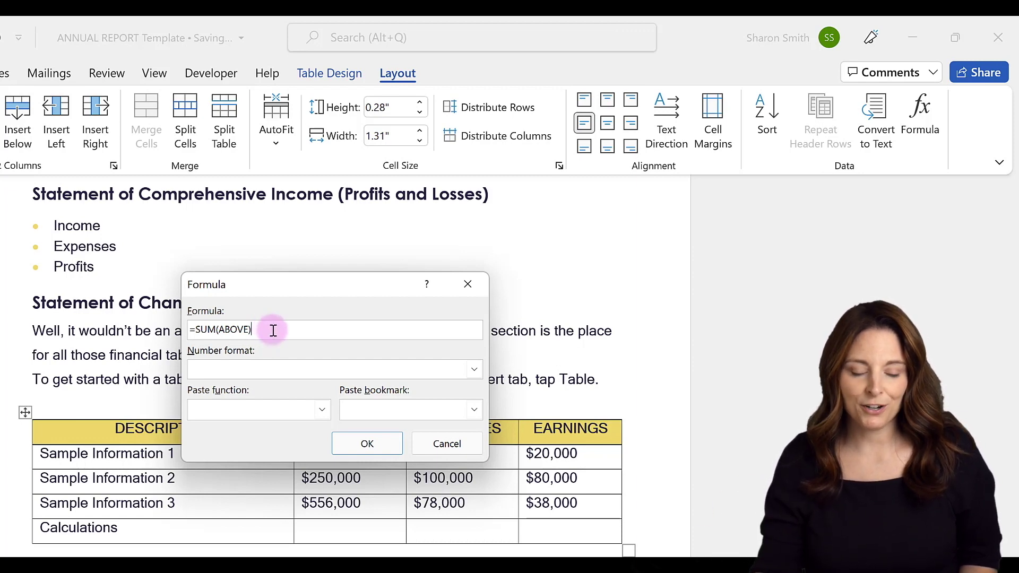
Step: Fill the Calculations row with =SUM(ABOVE) for Revenue and =AVERAGE(ABOVE) for Expenses
left_click(357, 444)
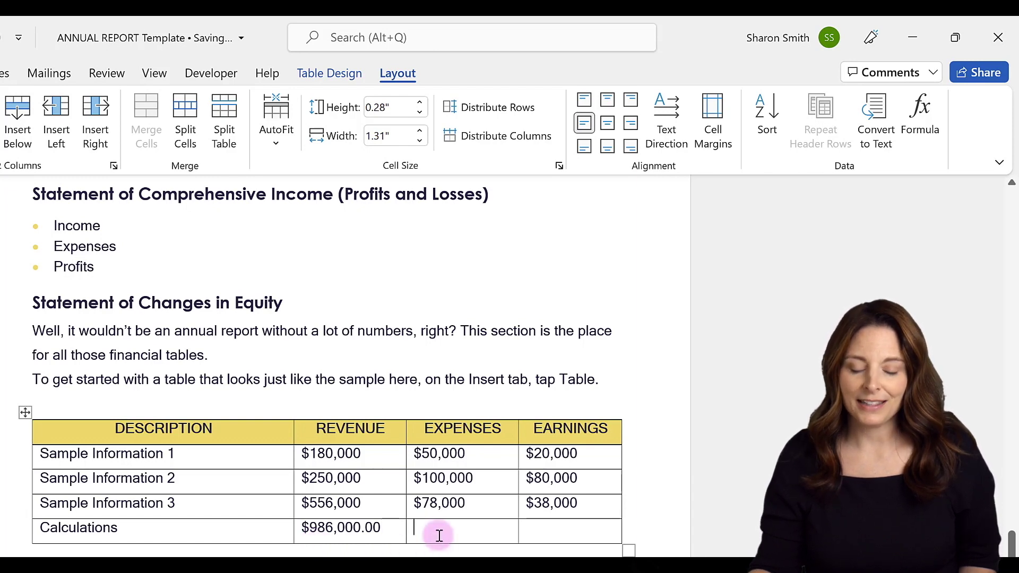
left_click(914, 142)
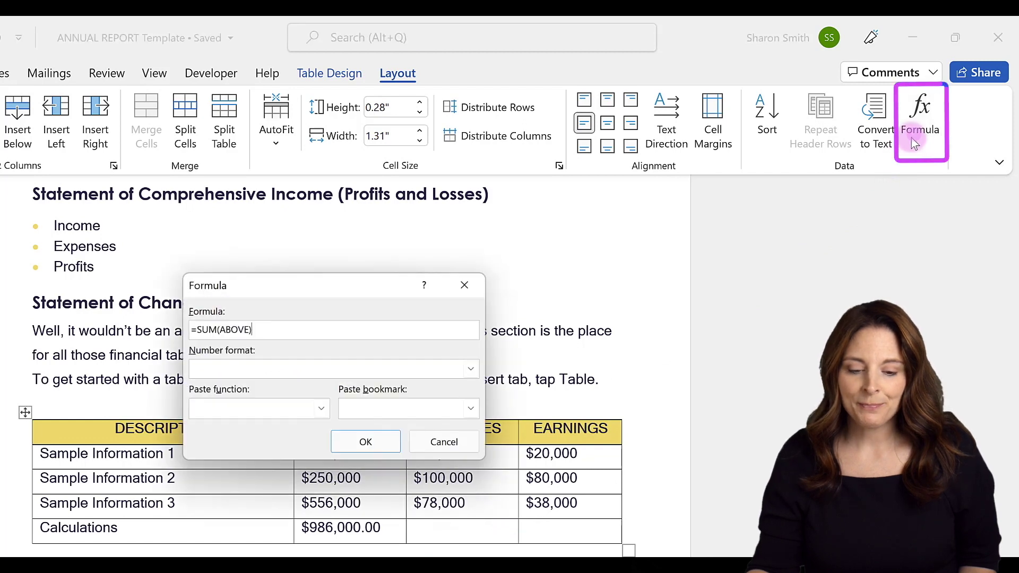
left_click(321, 408)
scroll(255, 481, "down", 3)
scroll(254, 480, "up", 1)
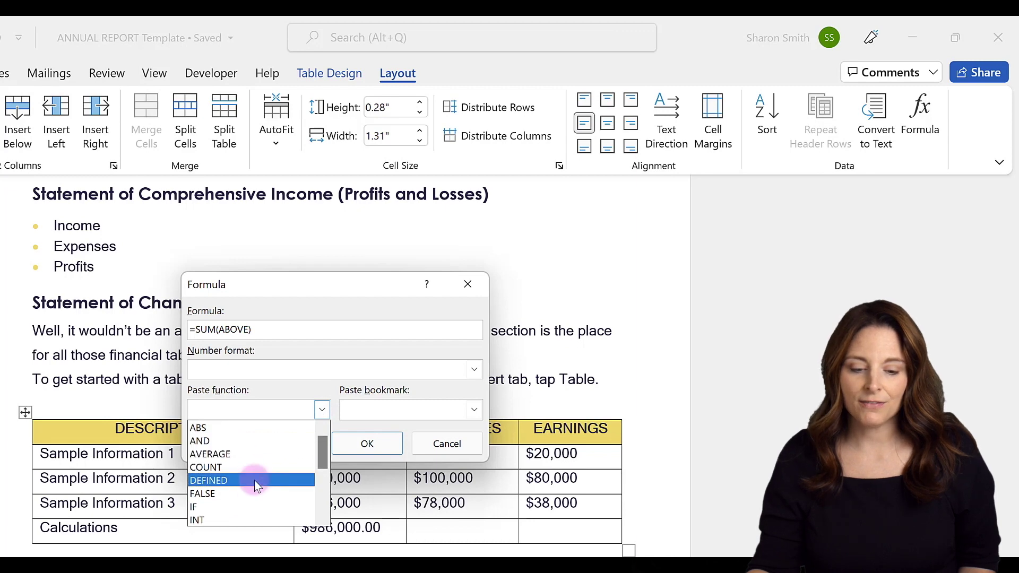
left_click(213, 325)
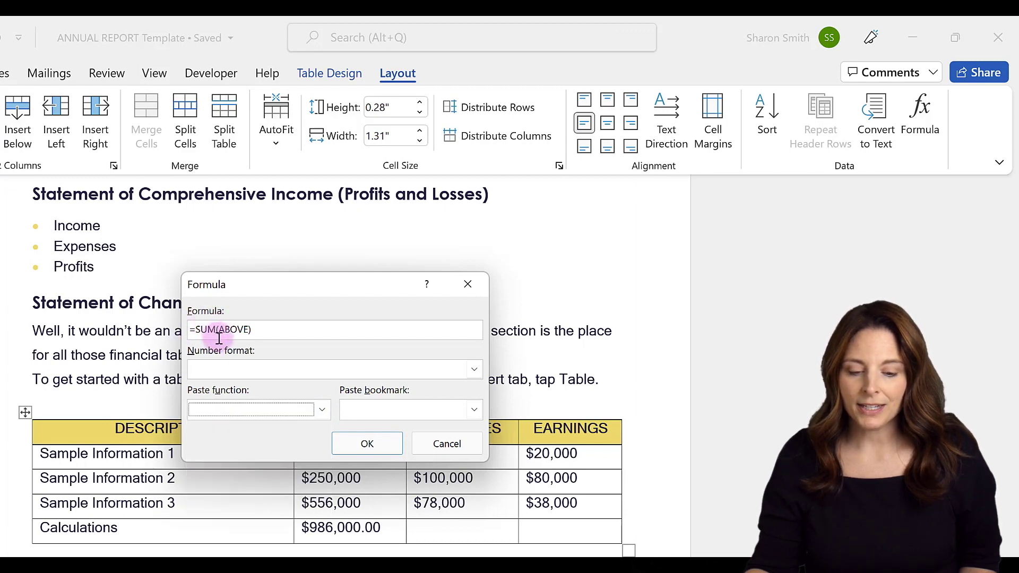
left_click_drag(215, 330, 195, 330)
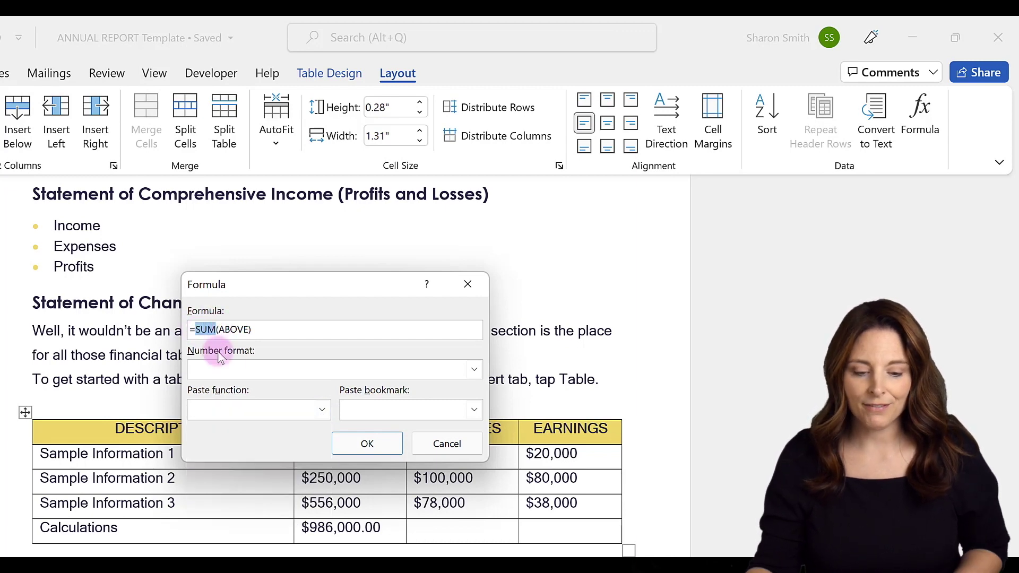
type("AVERAGE")
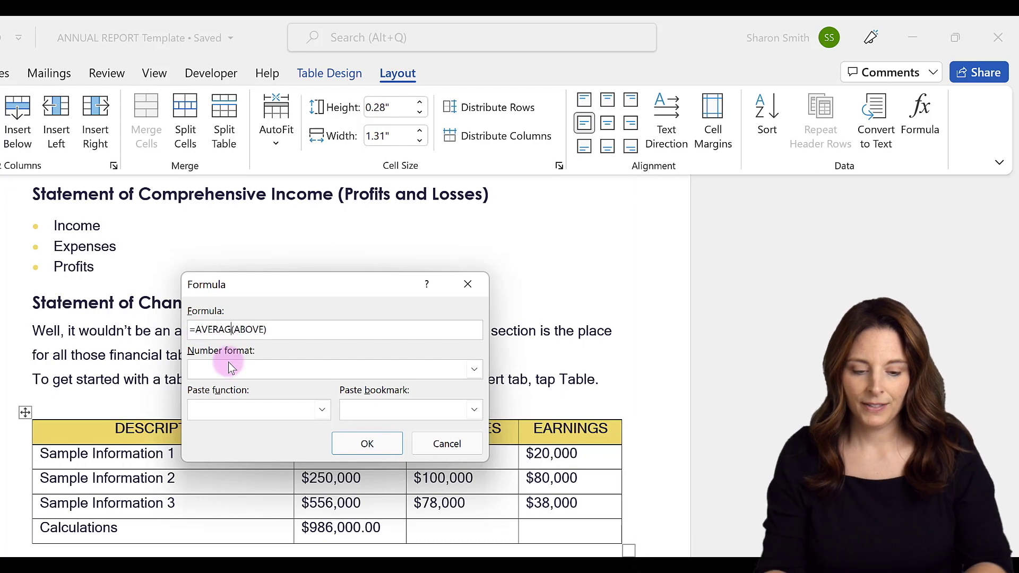
left_click(367, 444)
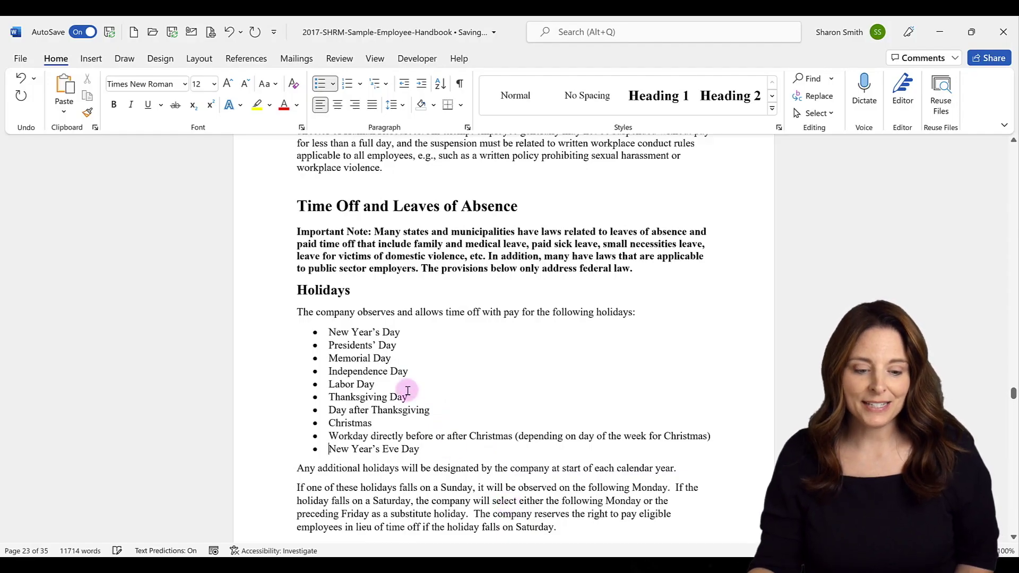
Step: Sort the bulleted holiday list alphabetically by paragraph text, ascending
left_click_drag(355, 339, 451, 447)
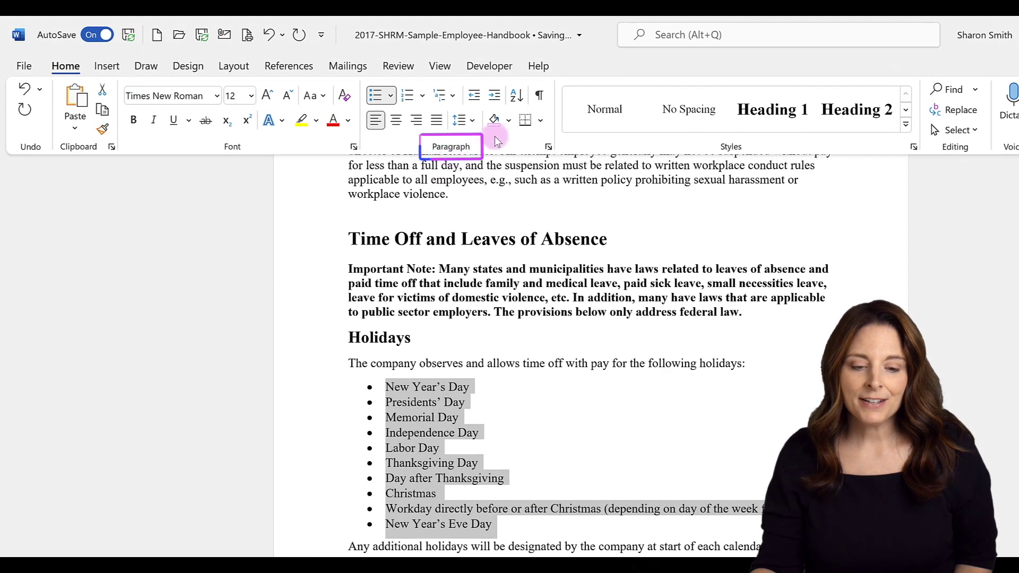
left_click(517, 98)
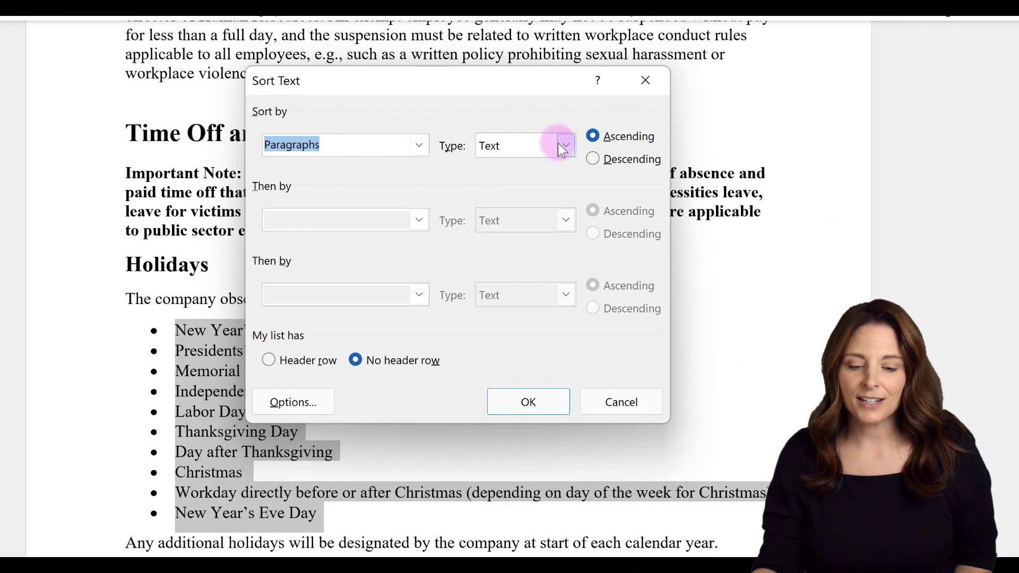
left_click(549, 411)
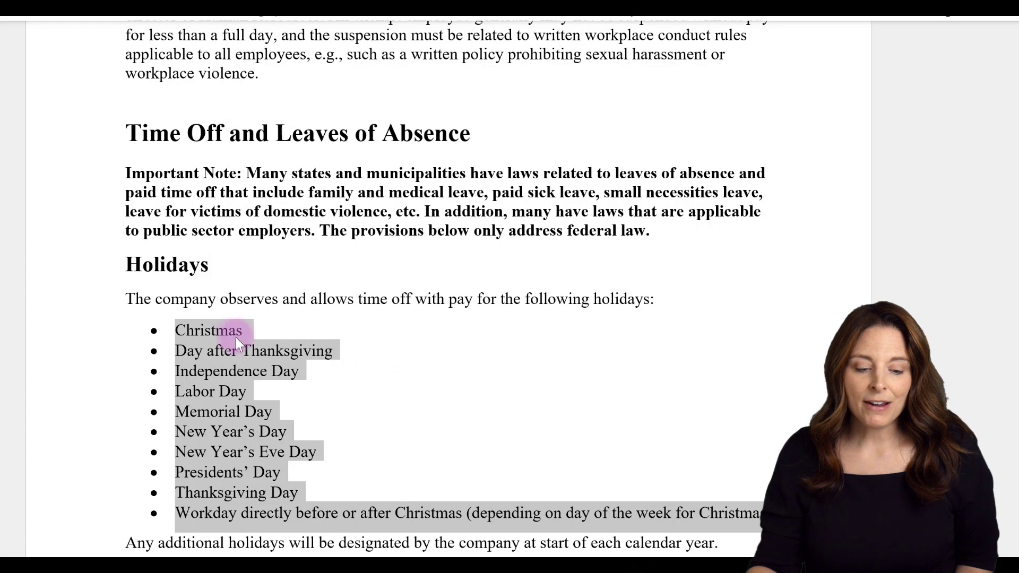
left_click(194, 327)
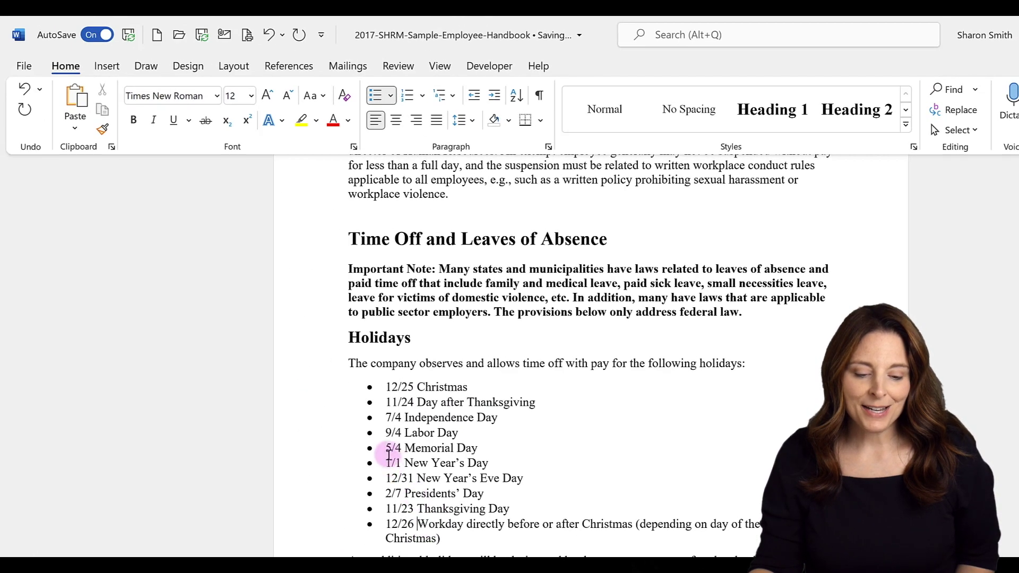
Step: Sort the dated holiday list by Date in ascending order
left_click_drag(385, 388, 496, 529)
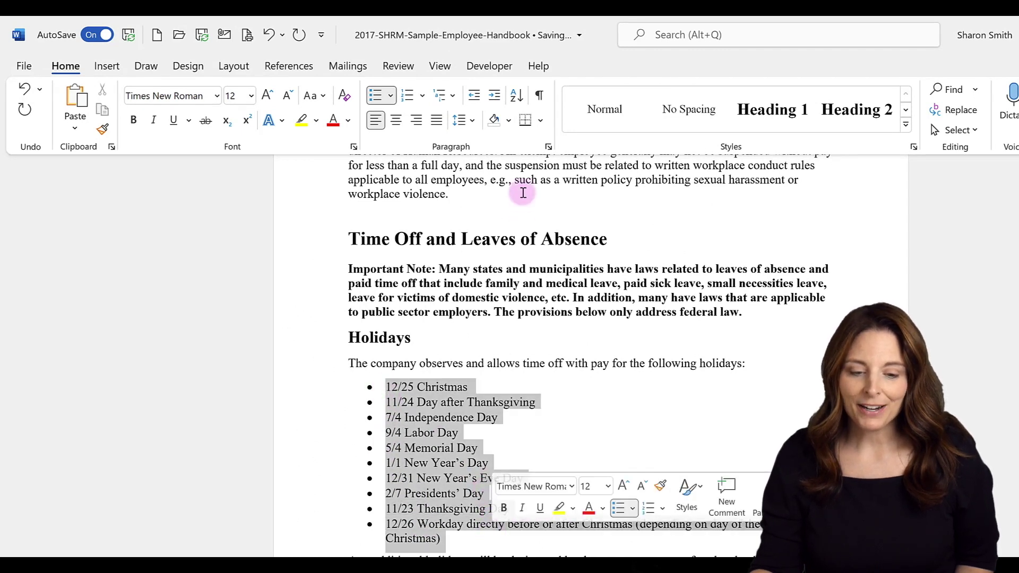
left_click(516, 96)
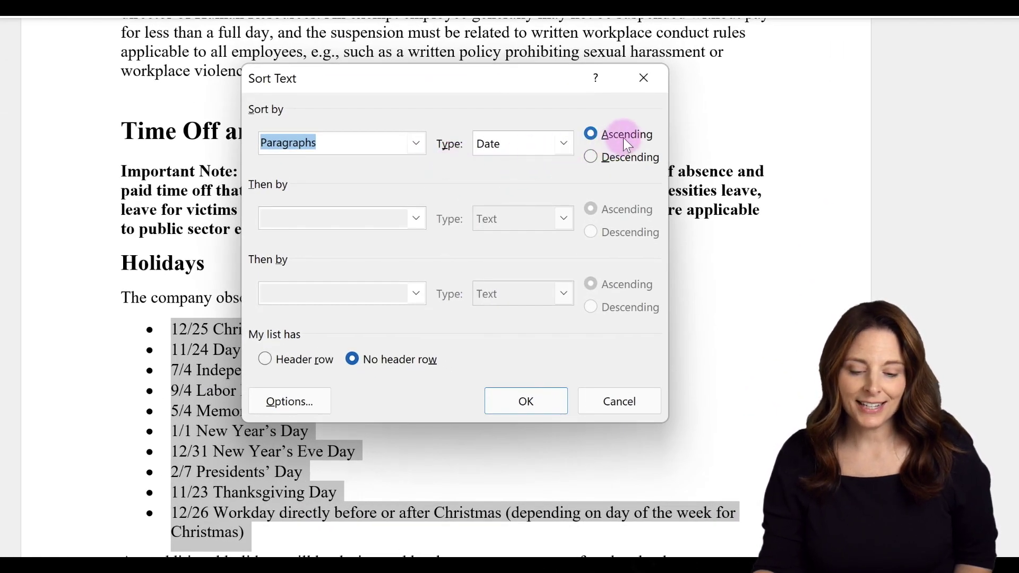
left_click(527, 401)
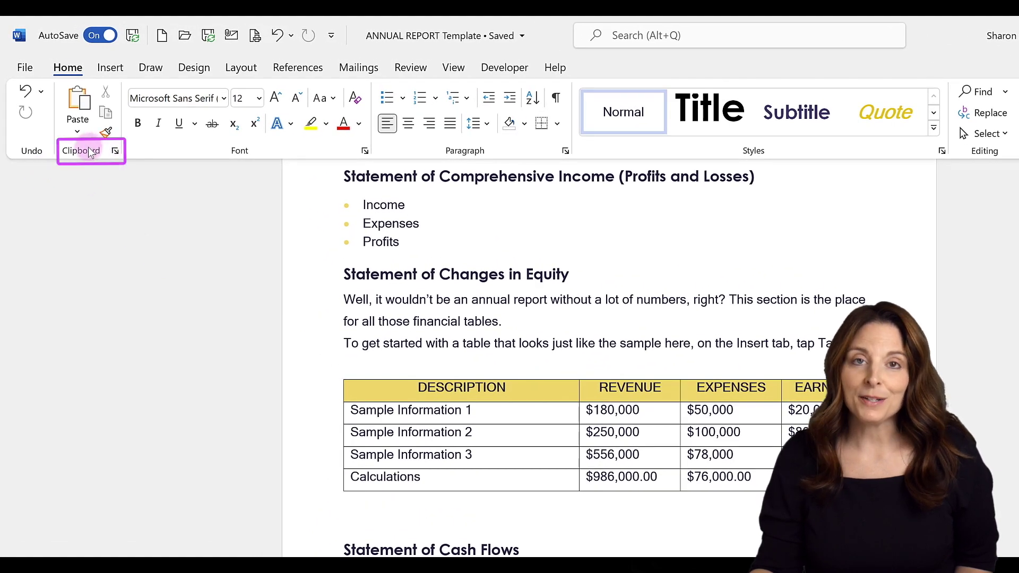
Step: With the Clipboard pane open, copy Sample Information 1, 2 and 3 from the table
left_click(116, 151)
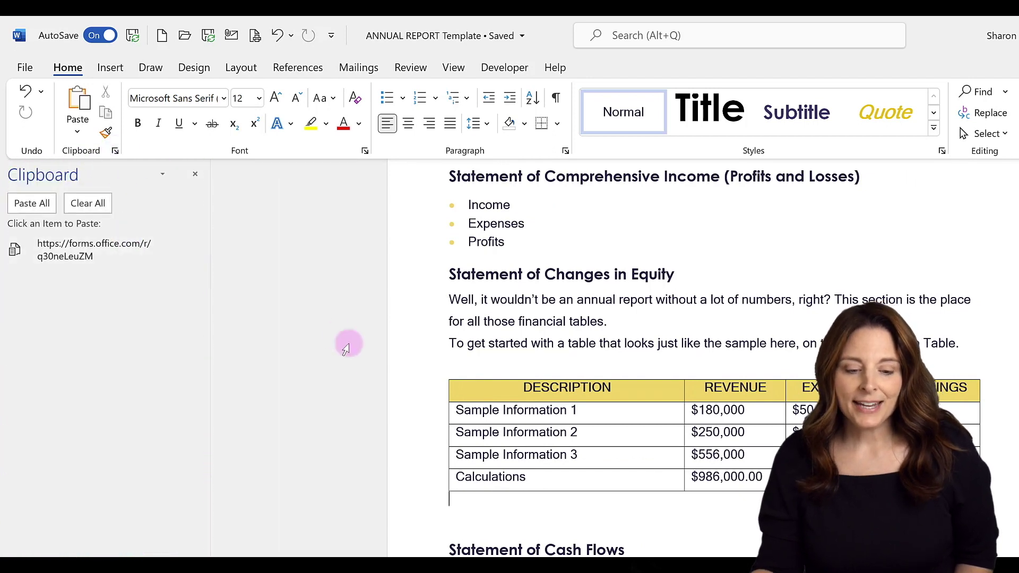
left_click_drag(455, 408, 582, 410)
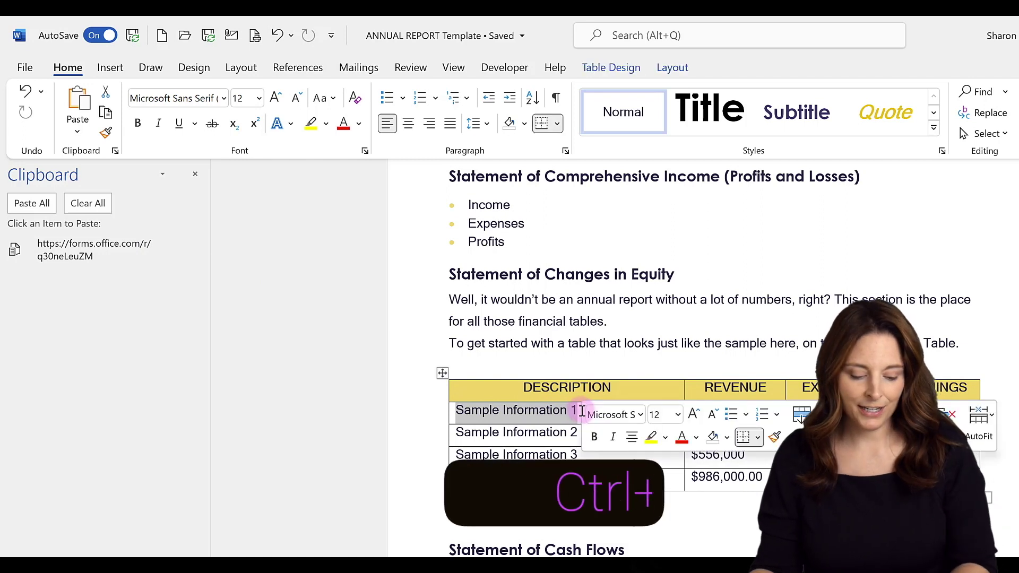
key("ctrl+c")
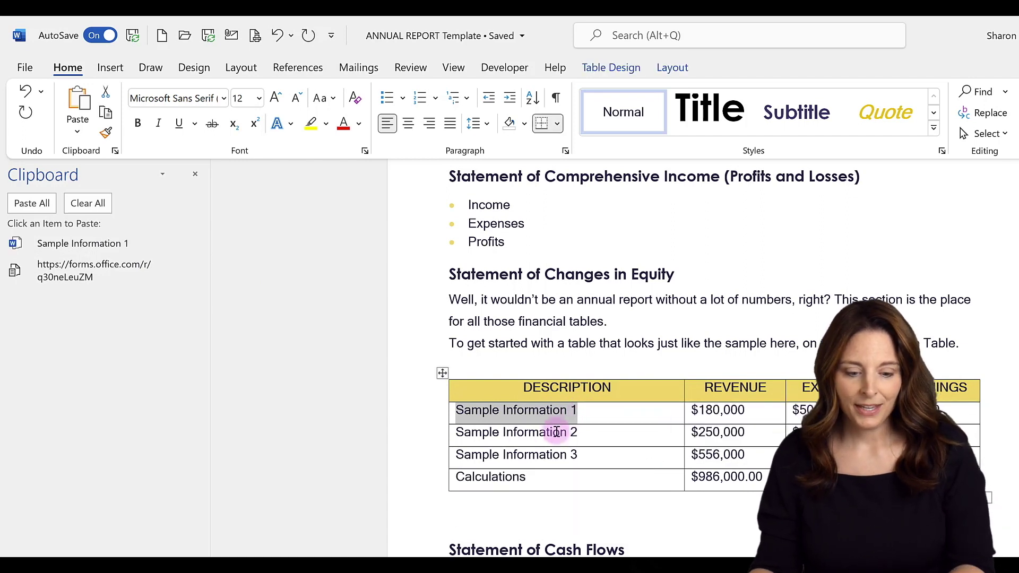
left_click(481, 432)
left_click_drag(455, 431, 578, 430)
key("ctrl+c")
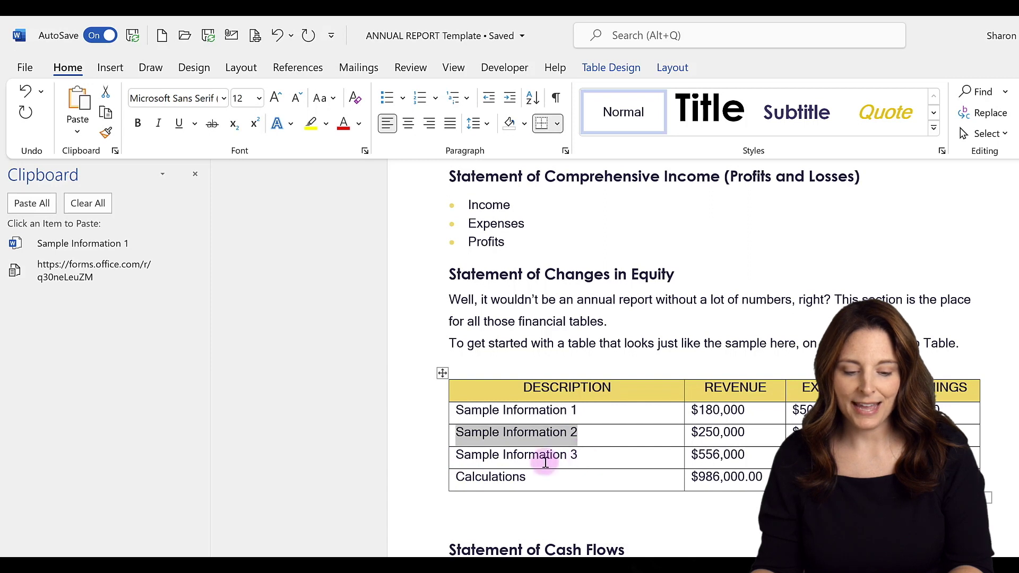
left_click_drag(458, 456, 584, 455)
key("ctrl+c")
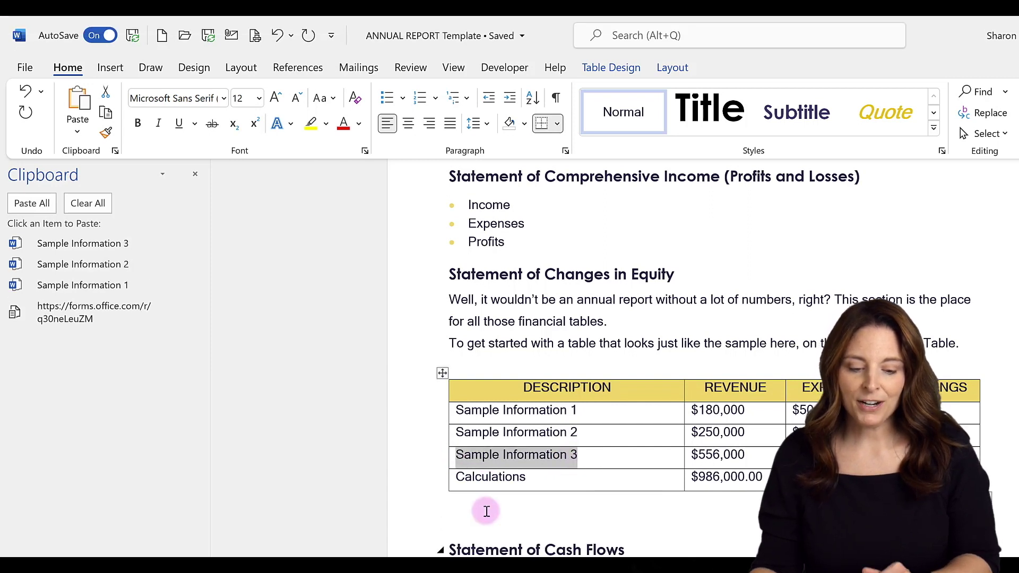
Step: Paste Sample Information 3 and 2 below the table, then show the File > Account page
left_click(486, 509)
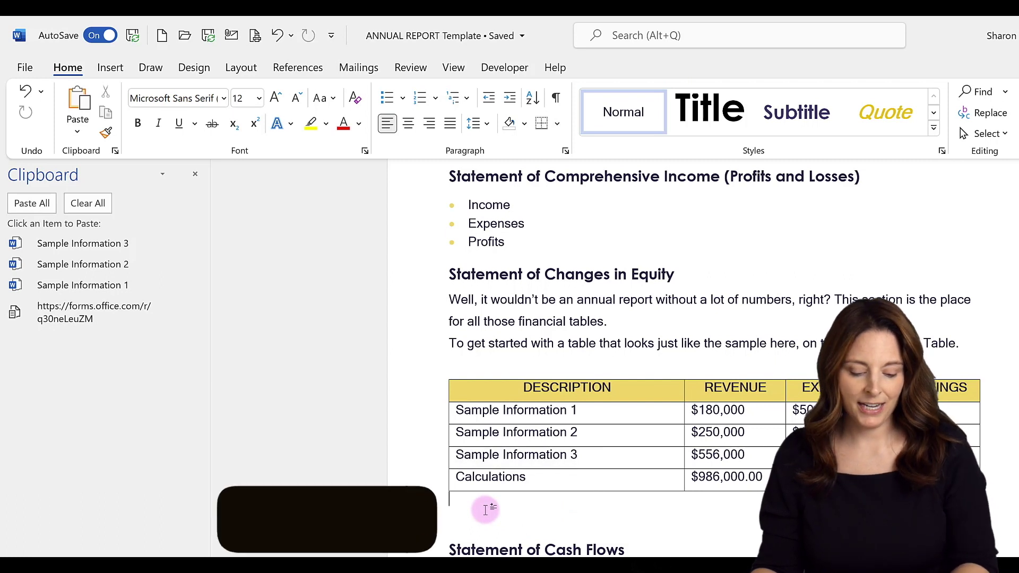
key("ctrl+v")
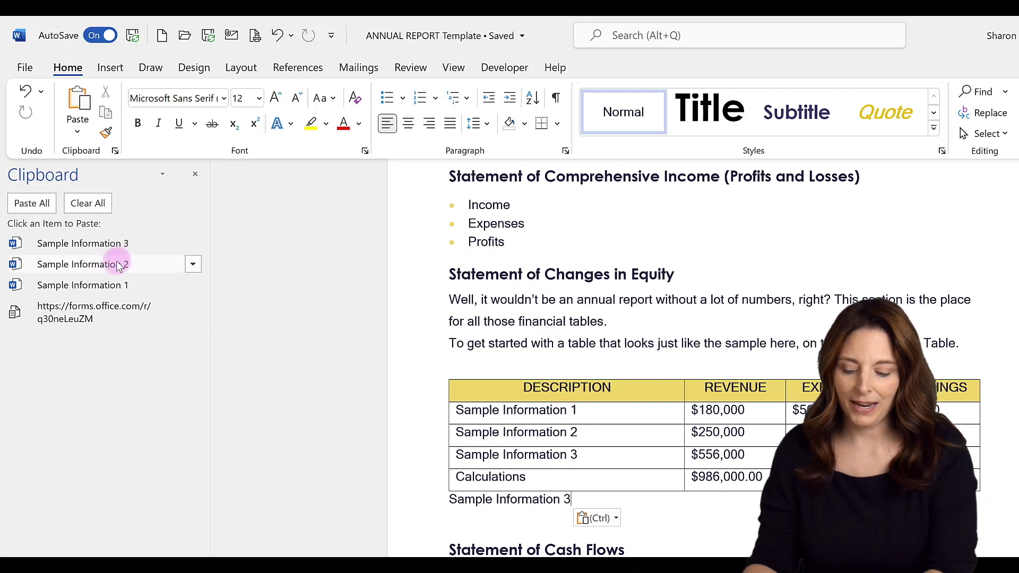
key("Return")
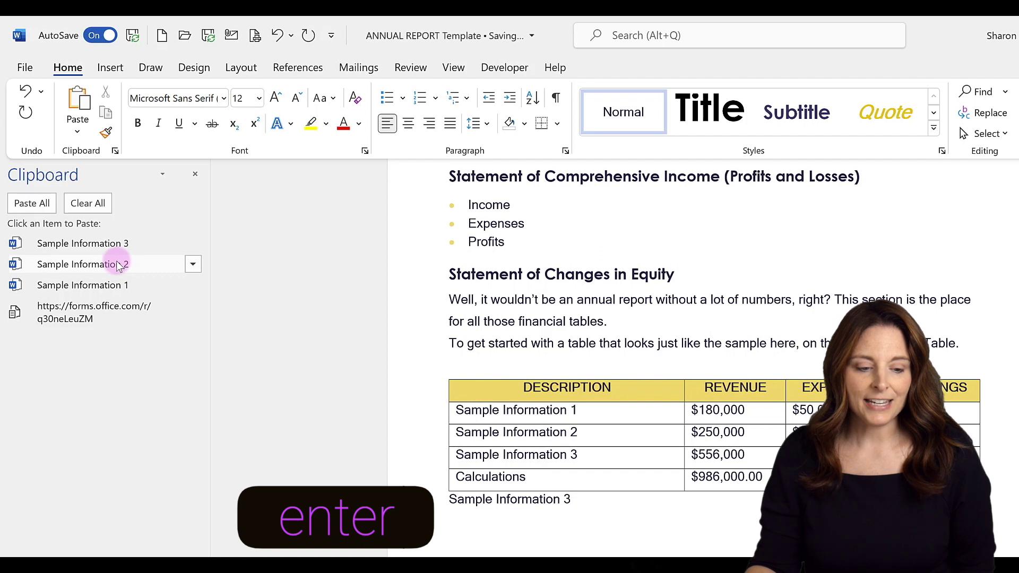
left_click(116, 264)
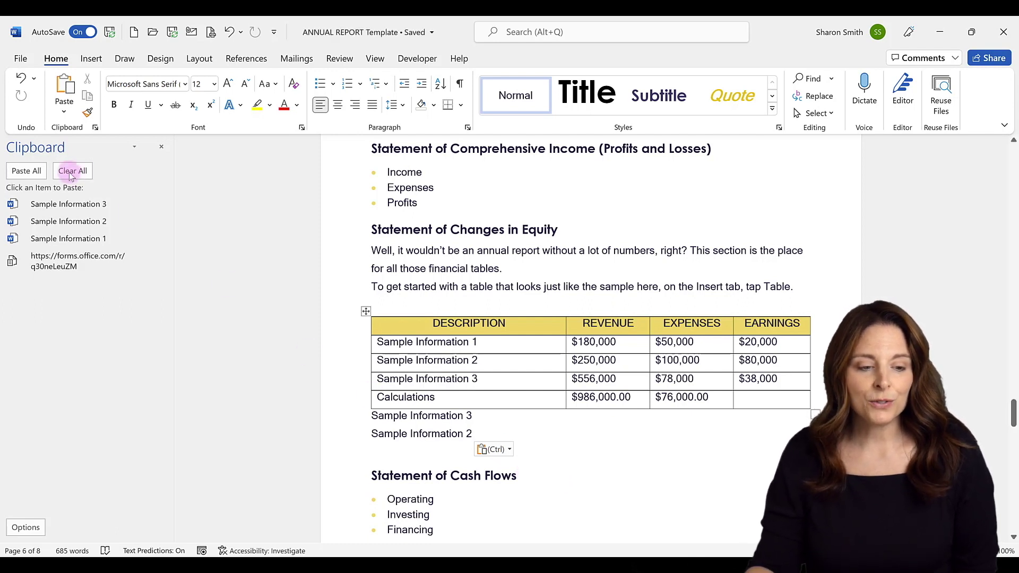
left_click(21, 60)
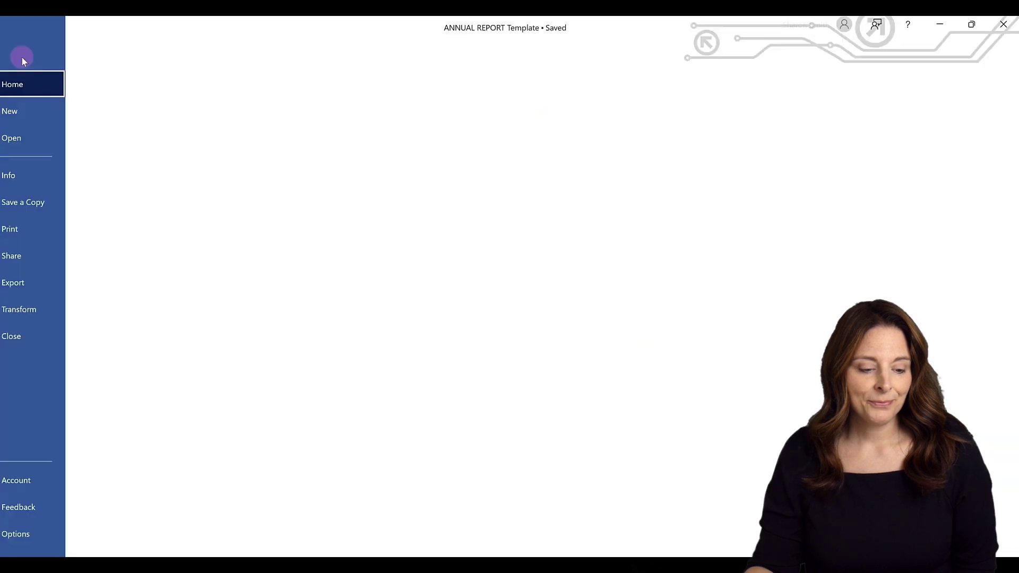
left_click(52, 481)
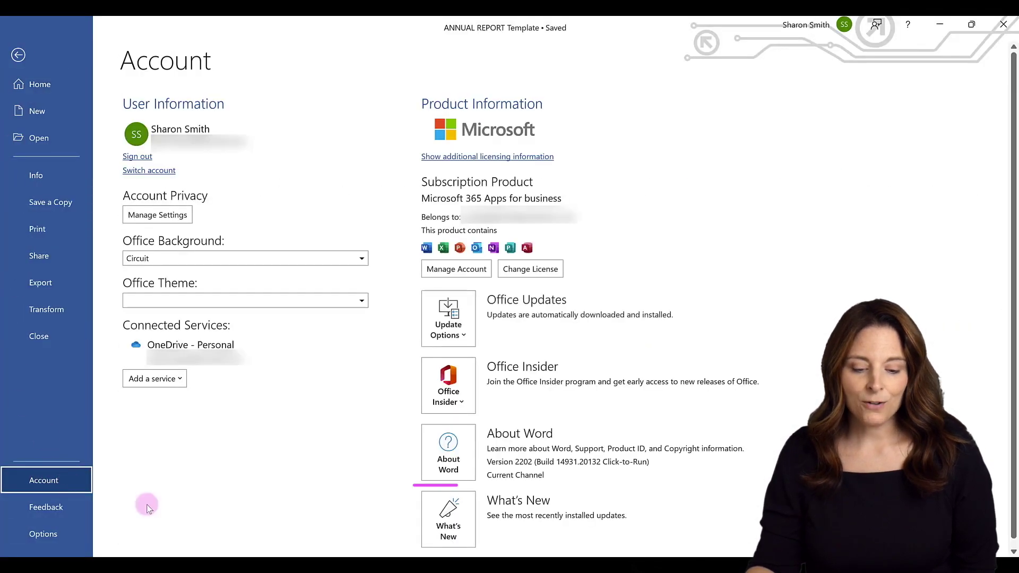